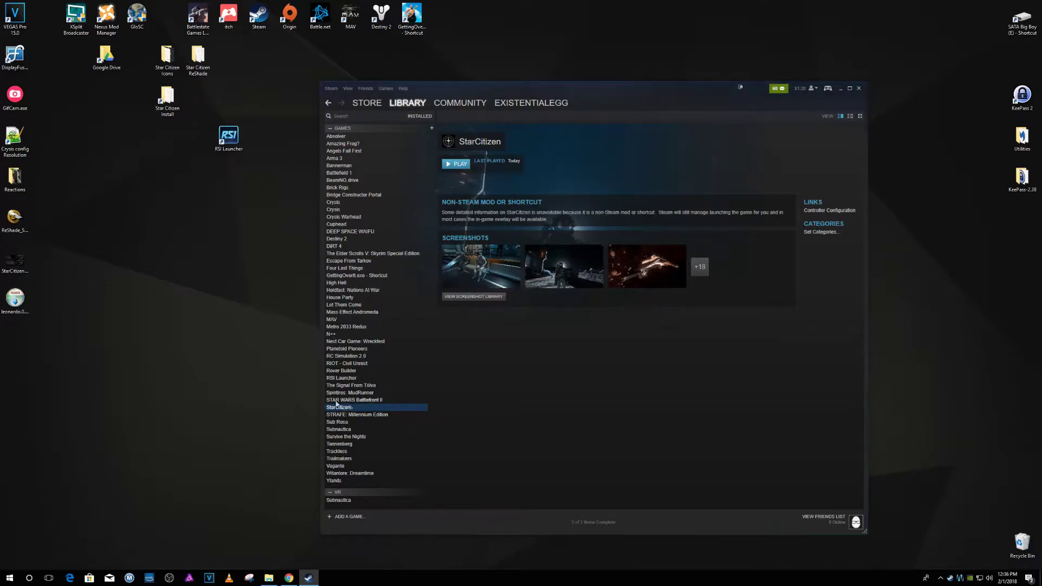
Locate StarCitizen.exe in the LIVE\Bin64 folder, go up to the Roberts Space Industries folder and return to Steam
{"action": "left_click", "coordinate": [269, 577]}
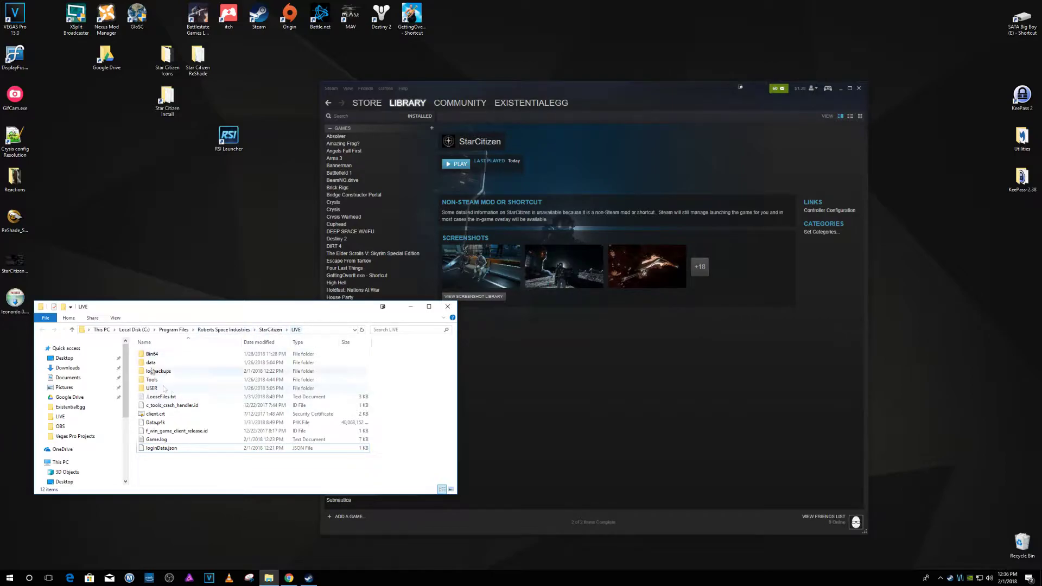
{"action": "double_click", "coordinate": [303, 354]}
{"action": "scroll", "coordinate": [184, 437], "scroll_direction": "down", "scroll_amount": 5}
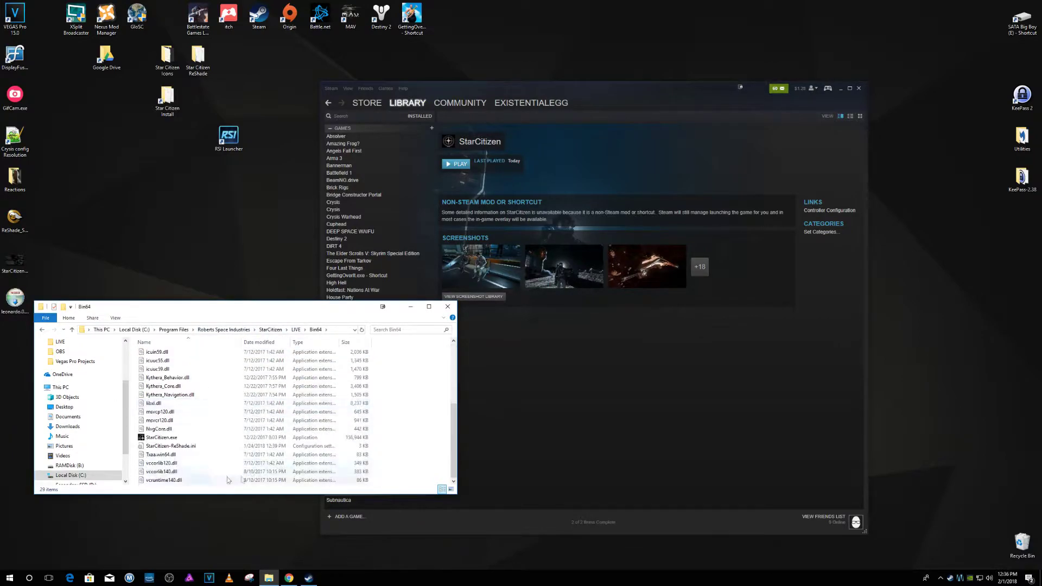
{"action": "left_click", "coordinate": [180, 436]}
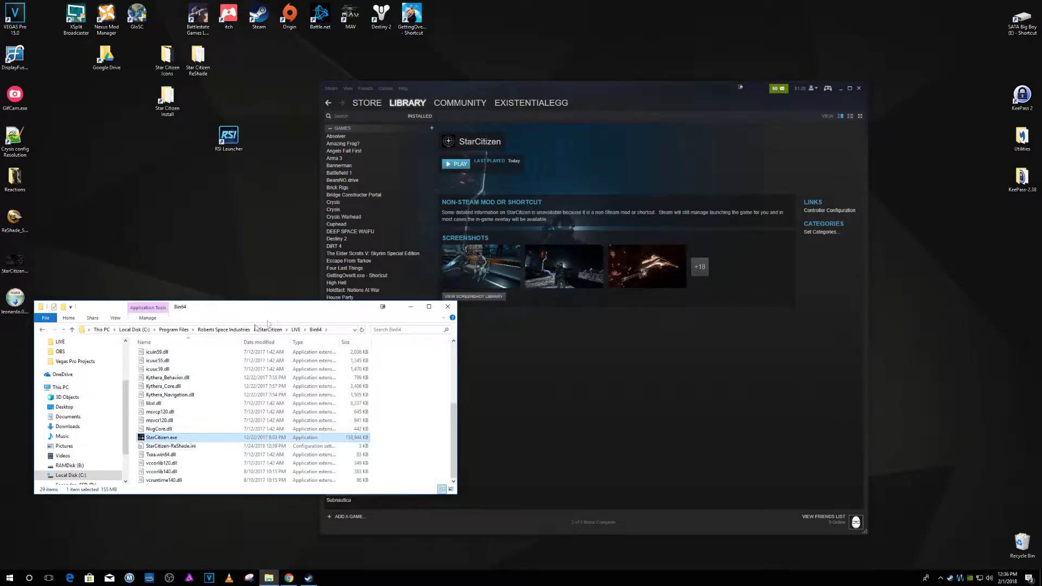
{"action": "left_click", "coordinate": [231, 331]}
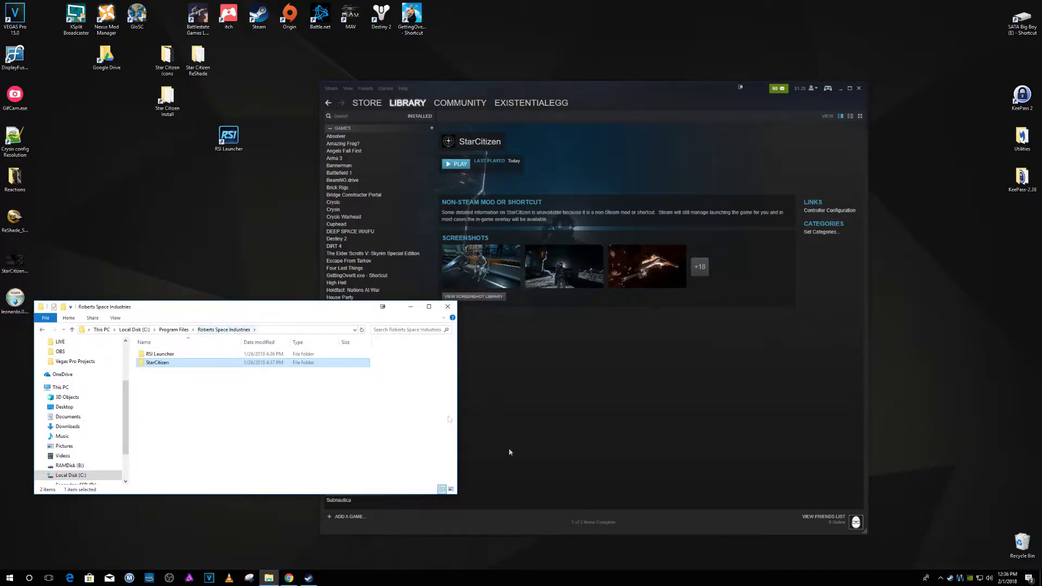
{"action": "left_click", "coordinate": [630, 437]}
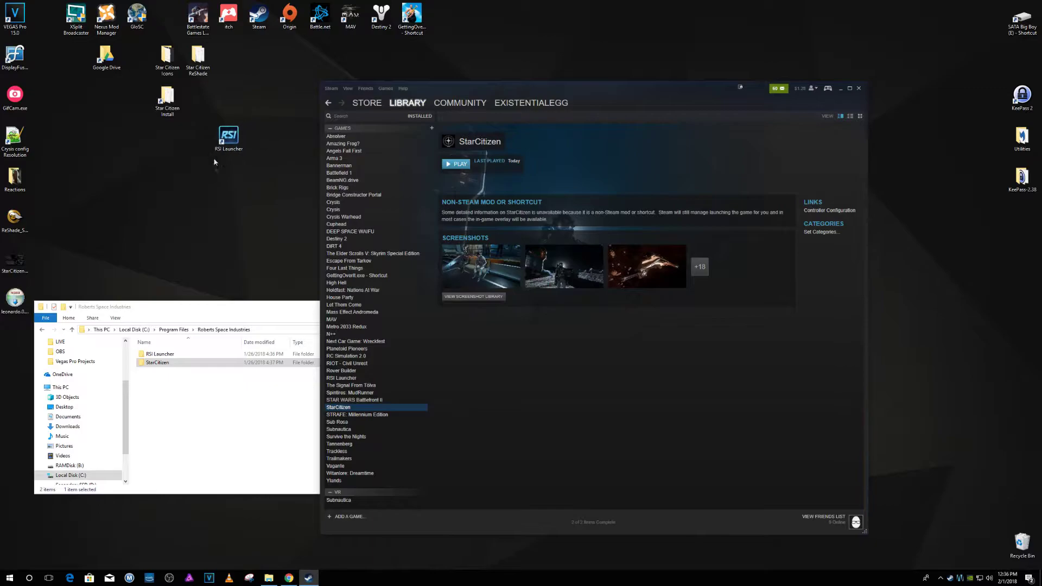
Open the RSI Launcher, dismiss the CrashHandler startup error and place the LIVE folder window below the launcher
{"action": "double_click", "coordinate": [236, 136]}
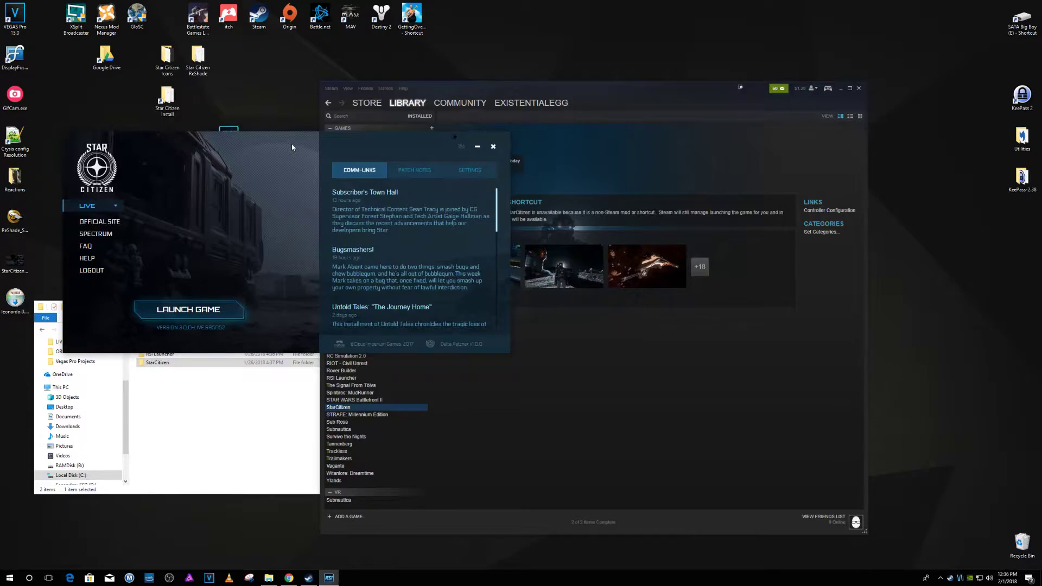
{"action": "mouse_move", "coordinate": [292, 144]}
{"action": "left_mouse_down"}
{"action": "mouse_move", "coordinate": [309, 165]}
{"action": "mouse_move", "coordinate": [289, 153]}
{"action": "left_mouse_up"}
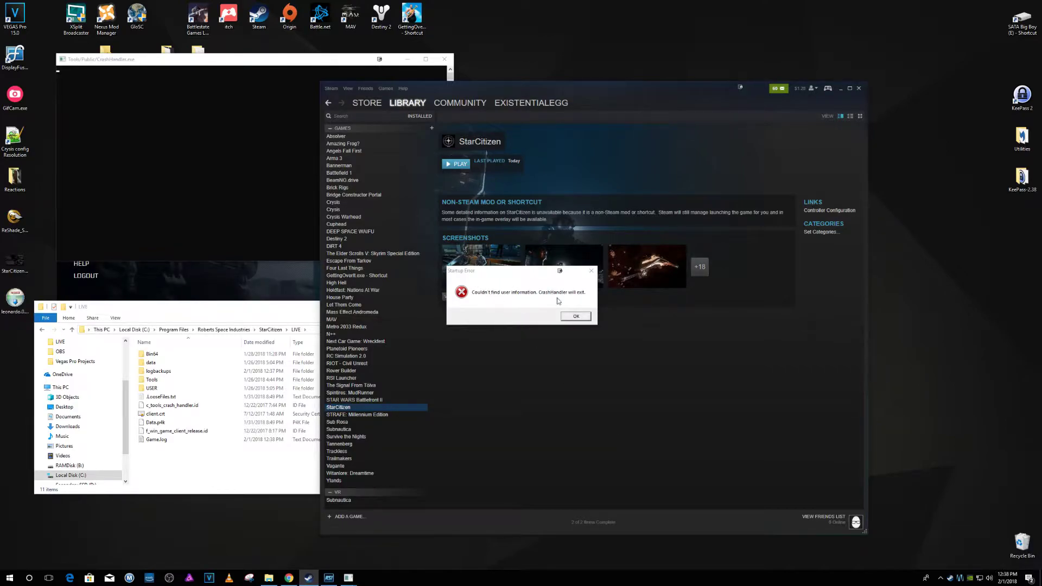
{"action": "left_click", "coordinate": [576, 317]}
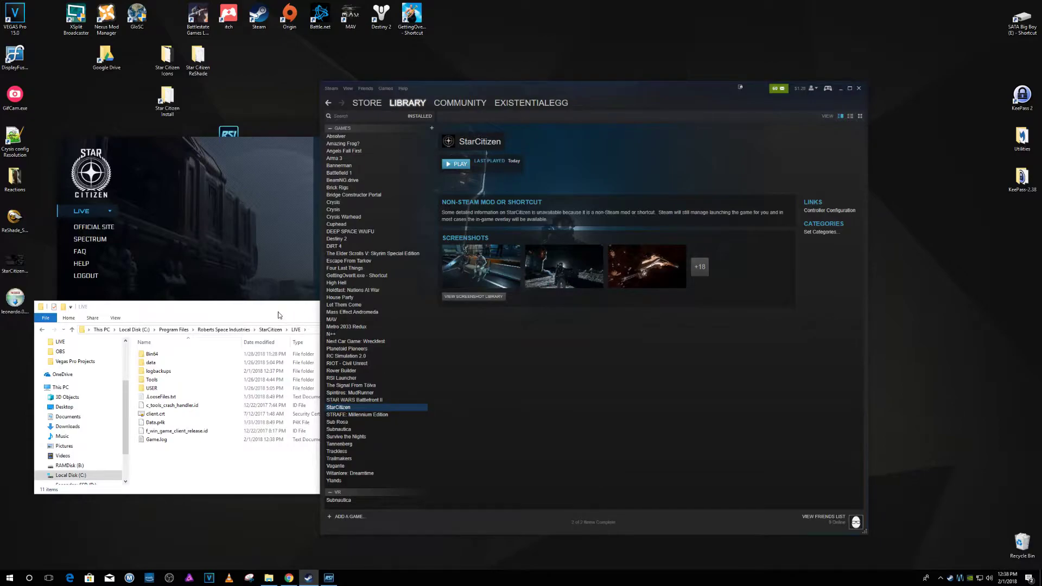
{"action": "left_click_drag", "start_coordinate": [278, 312], "coordinate": [265, 362]}
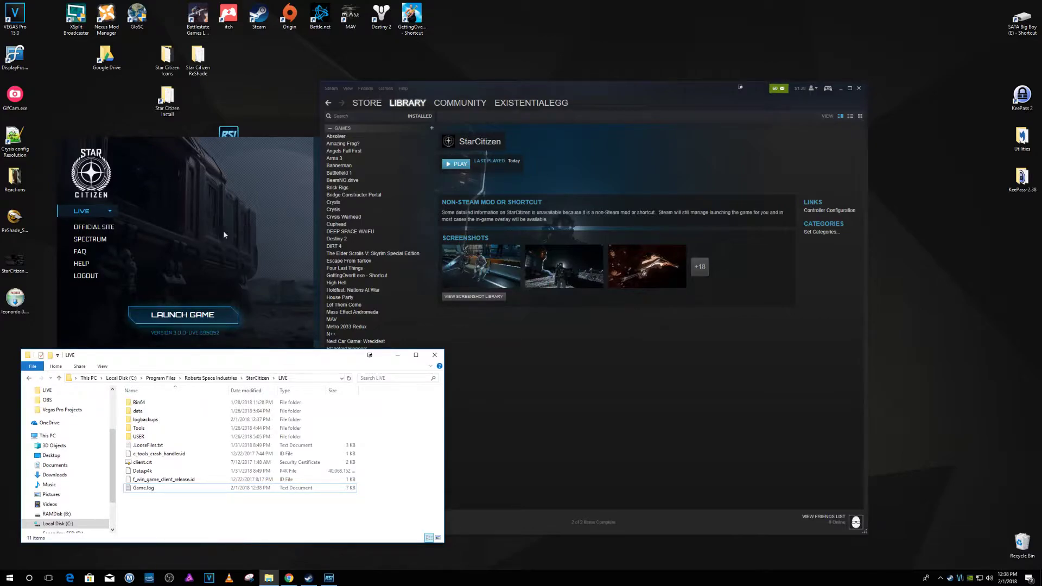
View the RSI Launcher entry in the Steam library and read the YouTube comment describing the loginData.json workaround
{"action": "left_click", "coordinate": [337, 315]}
{"action": "left_click", "coordinate": [342, 378]}
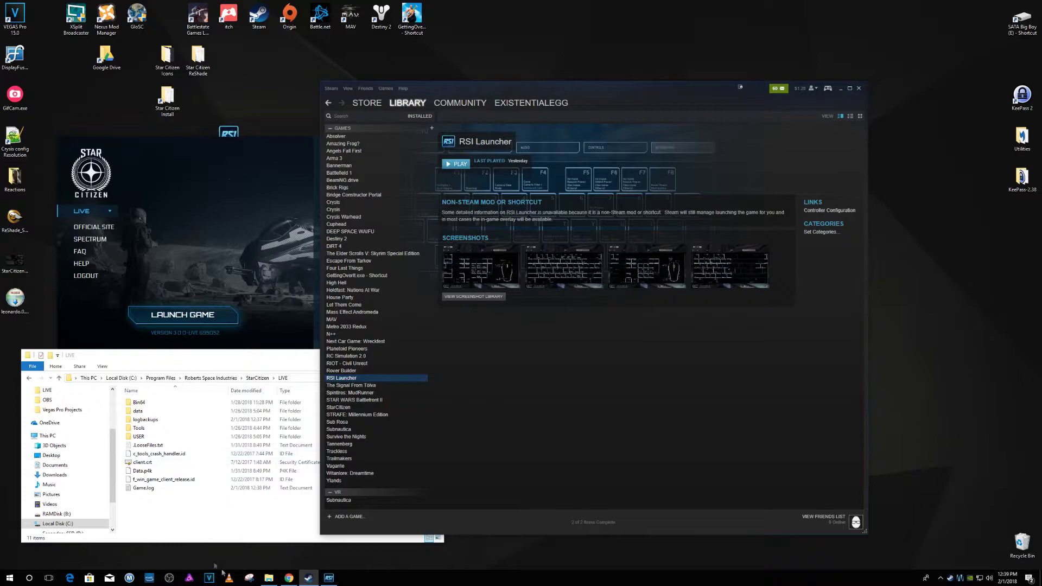
{"action": "mouse_move", "coordinate": [280, 581]}
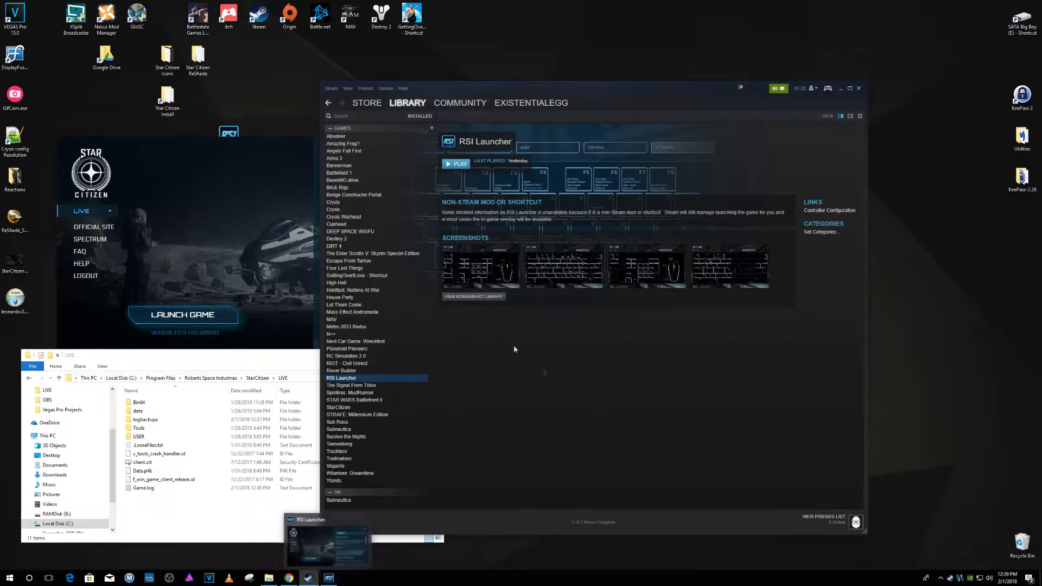
{"action": "left_click", "coordinate": [289, 578]}
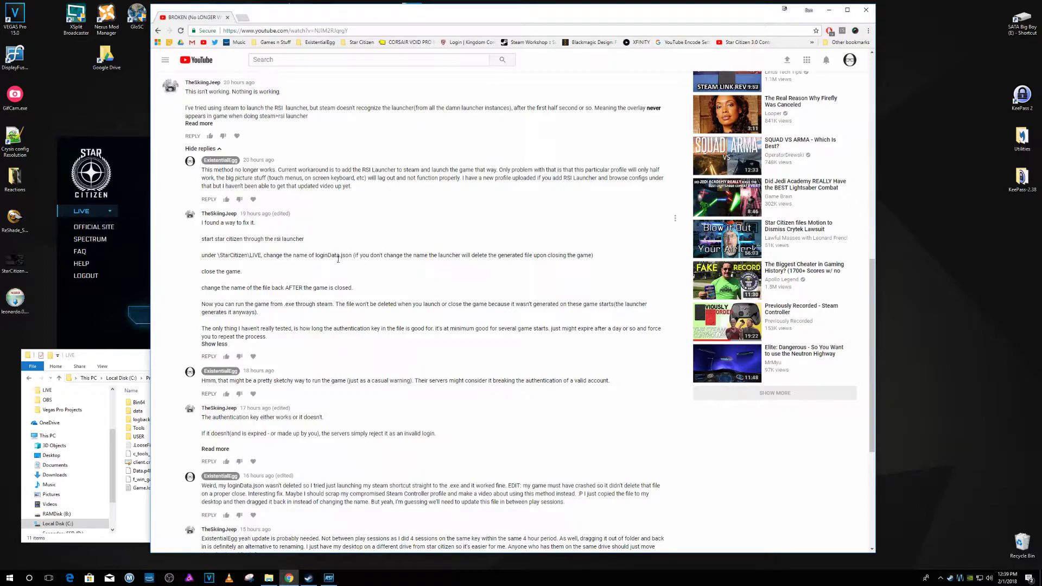
{"action": "left_click", "coordinate": [828, 10]}
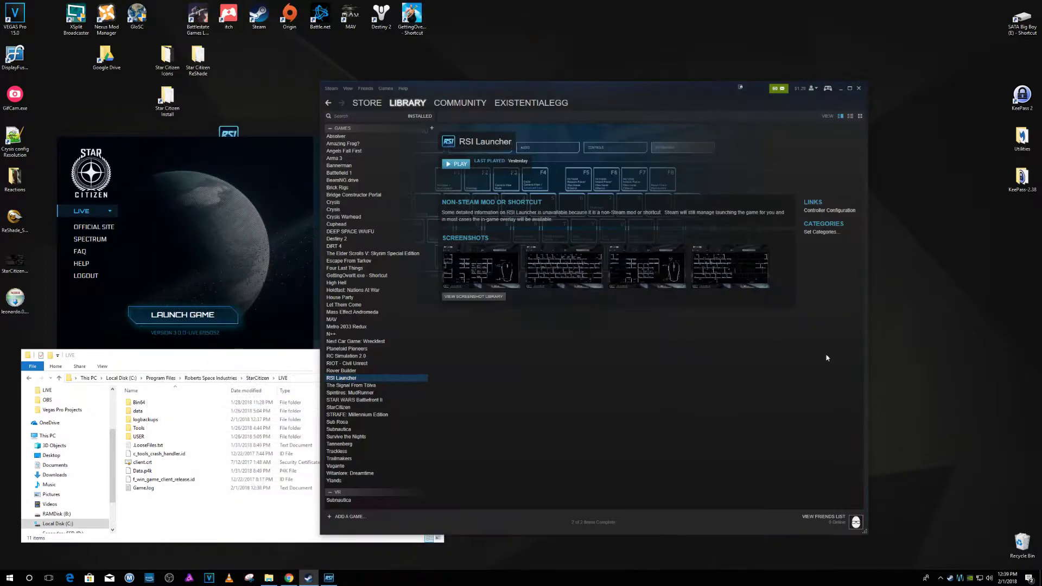
Launch Star Citizen from the RSI Launcher and move the game window off the LIVE folder's file list
{"action": "left_click", "coordinate": [197, 517]}
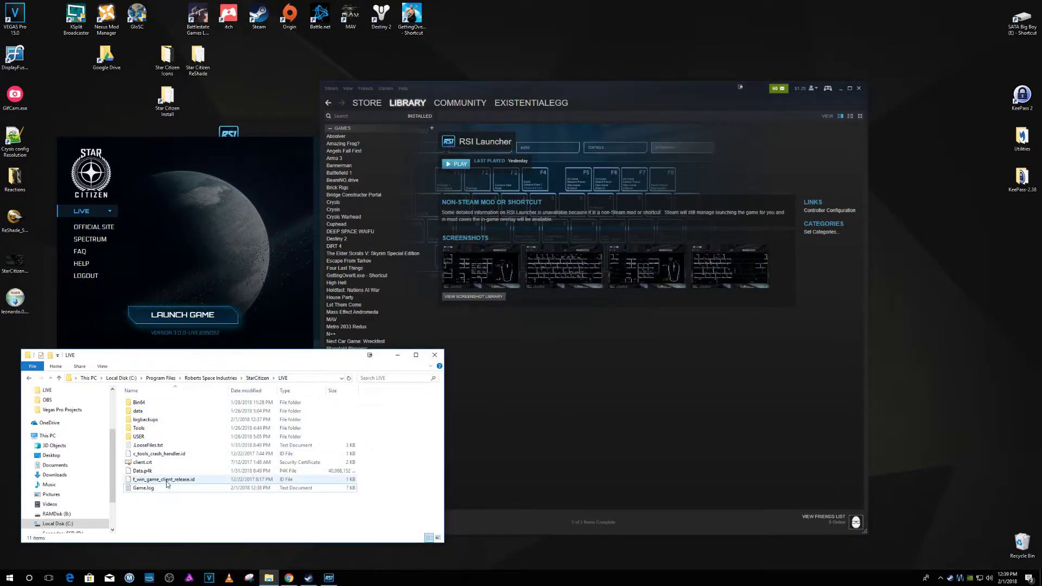
{"action": "left_click", "coordinate": [530, 405]}
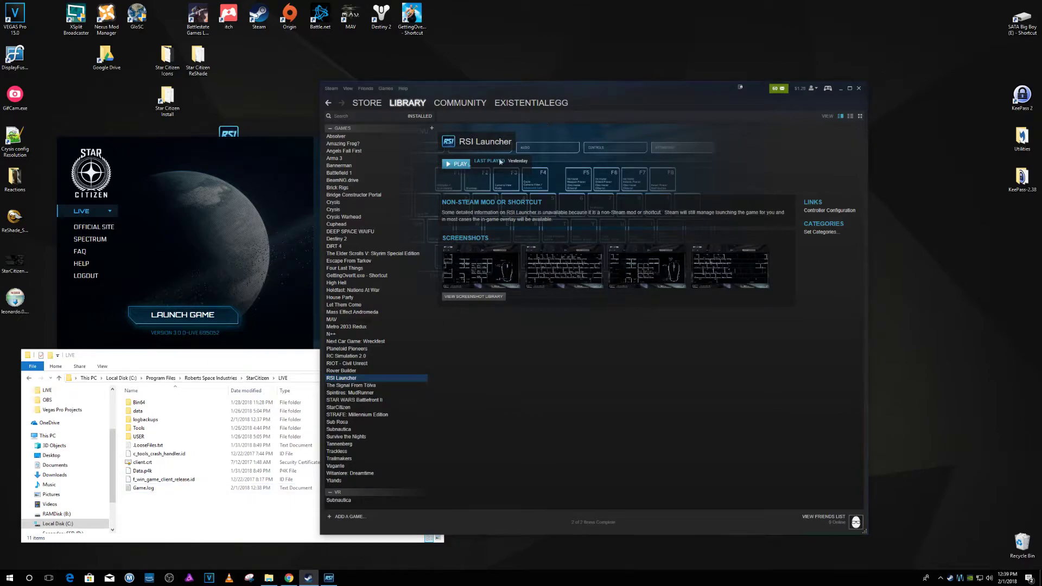
{"action": "left_click", "coordinate": [193, 316]}
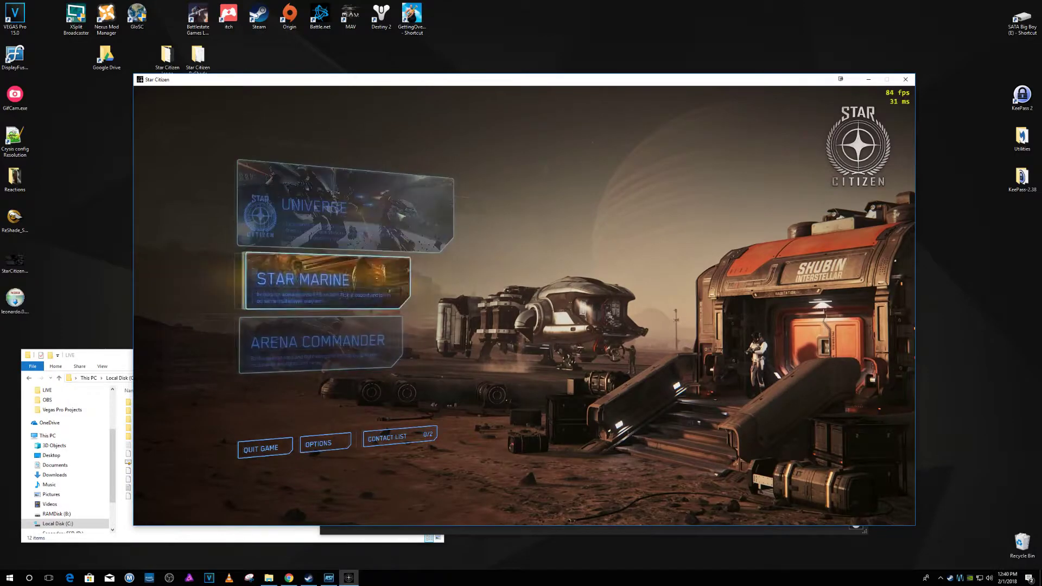
{"action": "left_click_drag", "start_coordinate": [379, 89], "coordinate": [430, 69]}
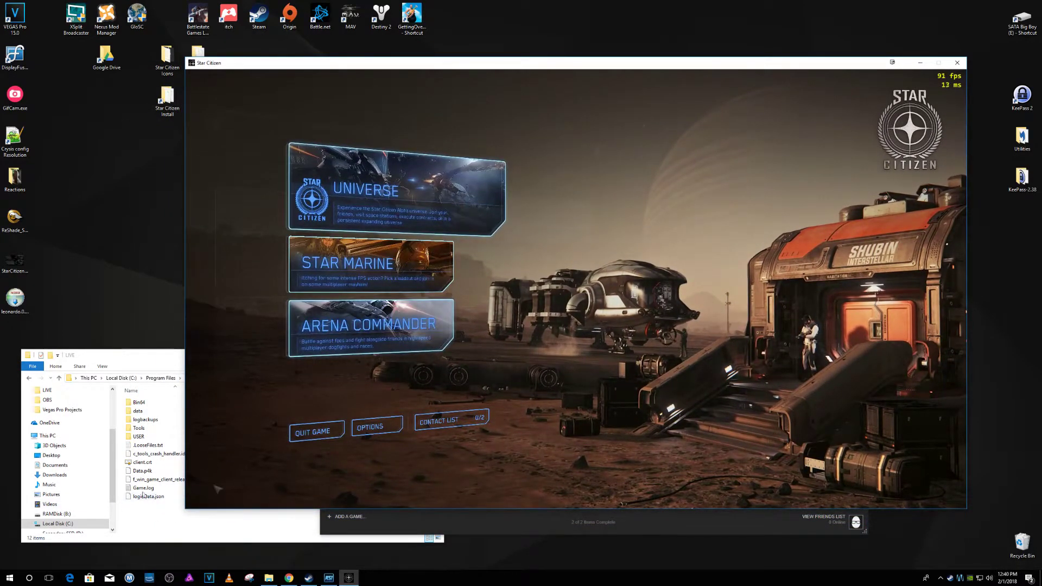
Quit Star Citizen, confirming the exit, and shift the RSI Launcher window clear of the LIVE folder
{"action": "left_click", "coordinate": [327, 439]}
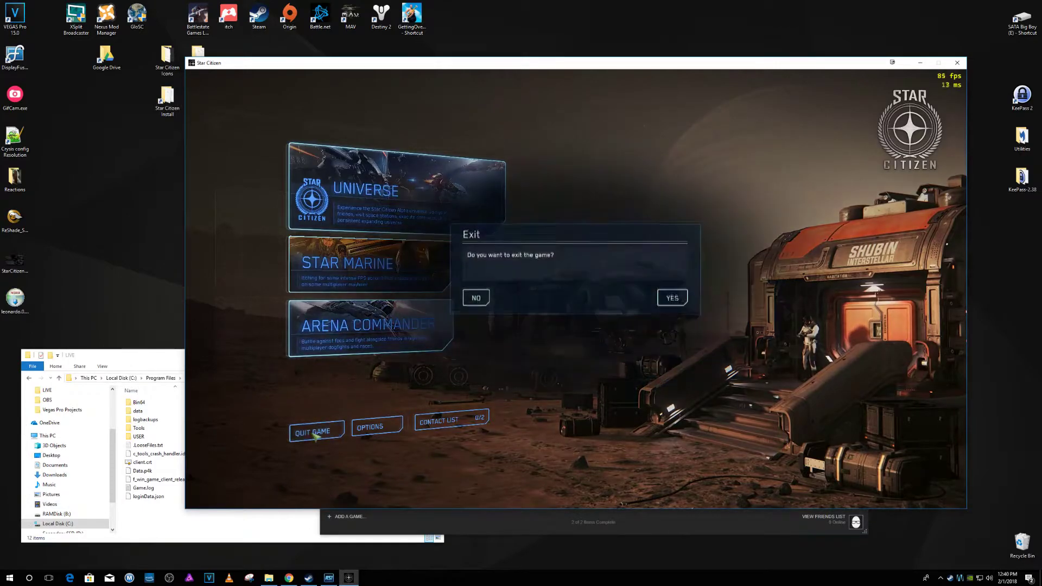
{"action": "left_click", "coordinate": [674, 300]}
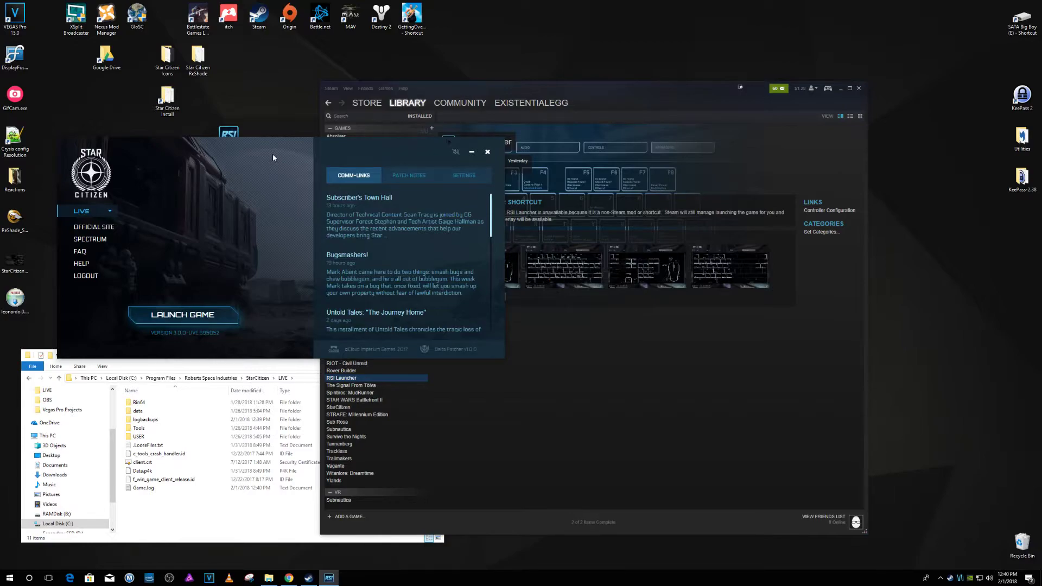
{"action": "left_click_drag", "start_coordinate": [279, 165], "coordinate": [243, 133]}
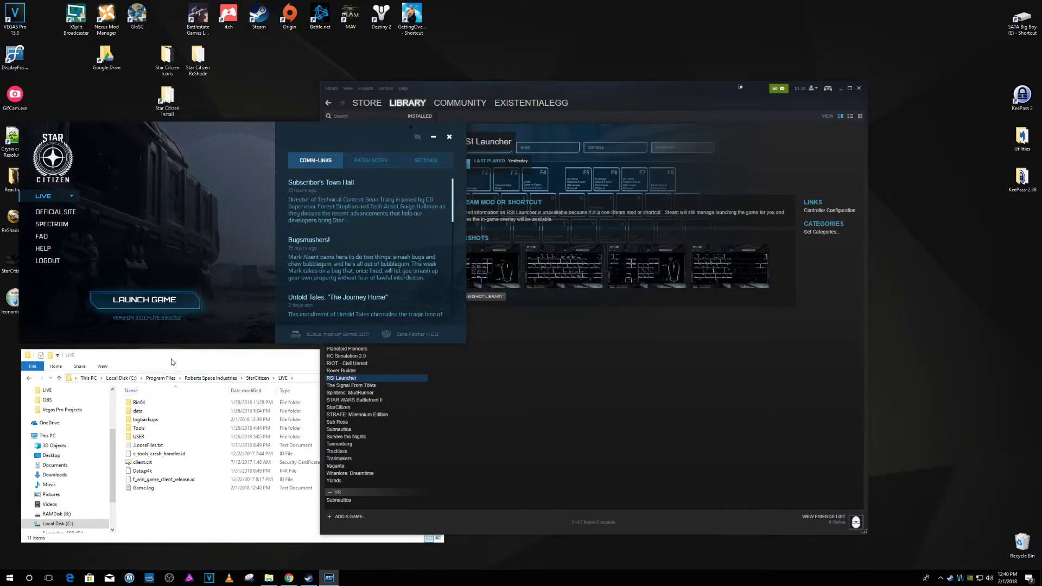
Move loginData.json from the desktop back into the StarCitizen\LIVE folder and minimize the RSI Launcher
{"action": "left_click_drag", "start_coordinate": [171, 362], "coordinate": [385, 361]}
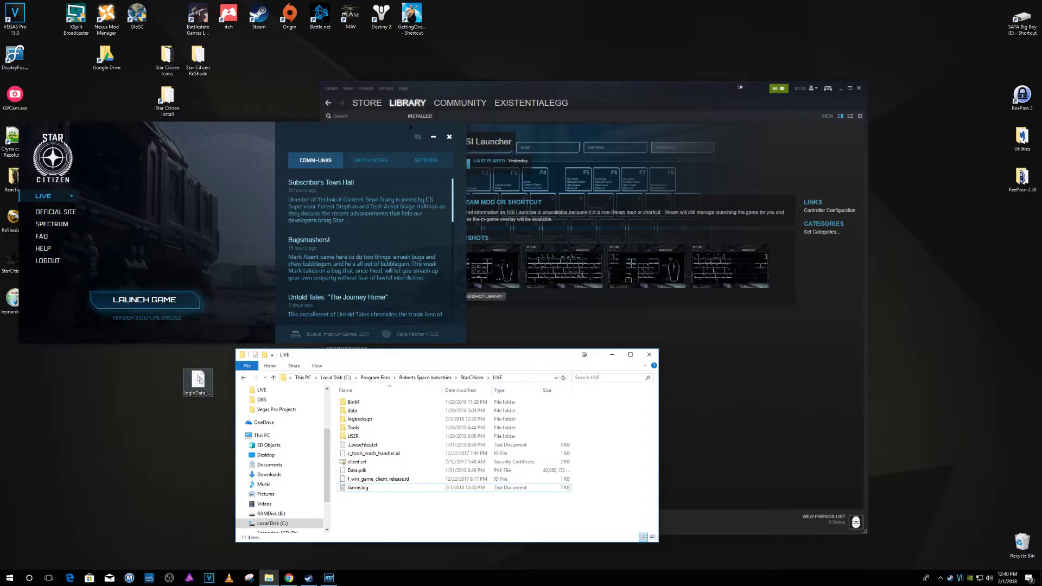
{"action": "left_click_drag", "start_coordinate": [198, 380], "coordinate": [363, 510]}
{"action": "left_click_drag", "start_coordinate": [456, 358], "coordinate": [242, 362]}
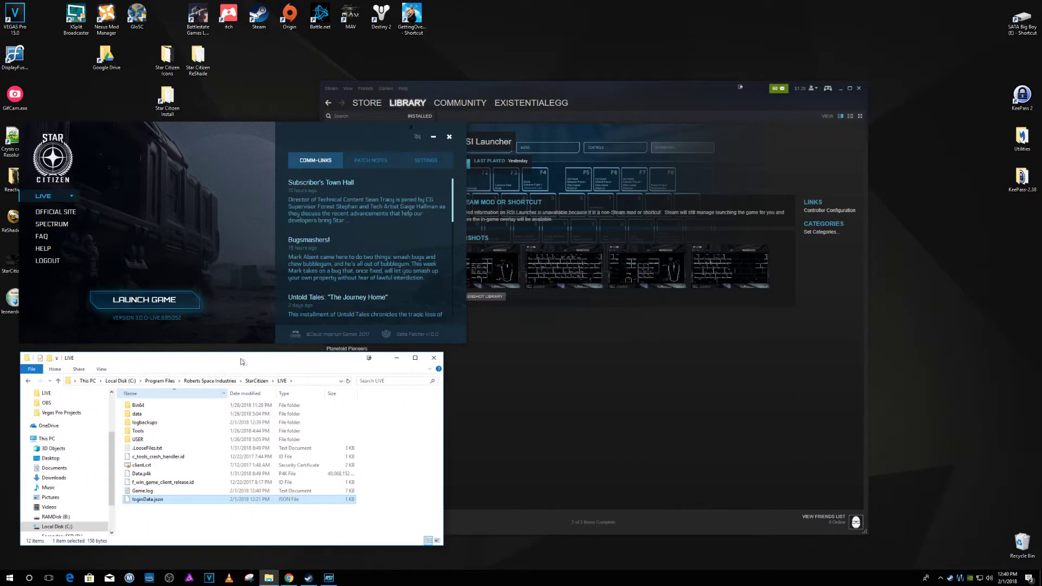
{"action": "left_click", "coordinate": [433, 136]}
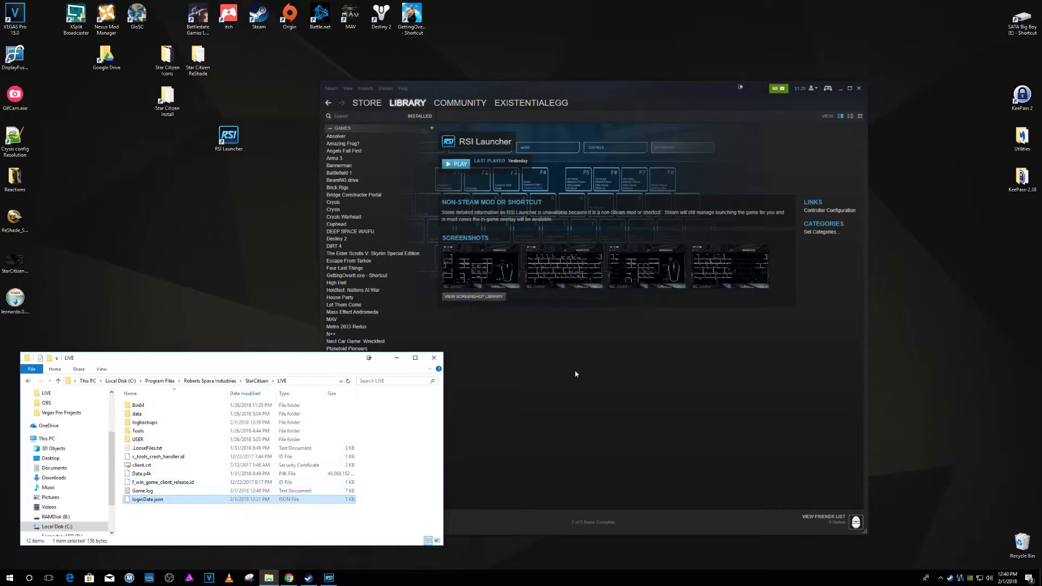
Select StarCitizen in the Steam library and locate StarCitizen.exe in the Bin64 folder, ending back in the LIVE folder
{"action": "left_click", "coordinate": [590, 375]}
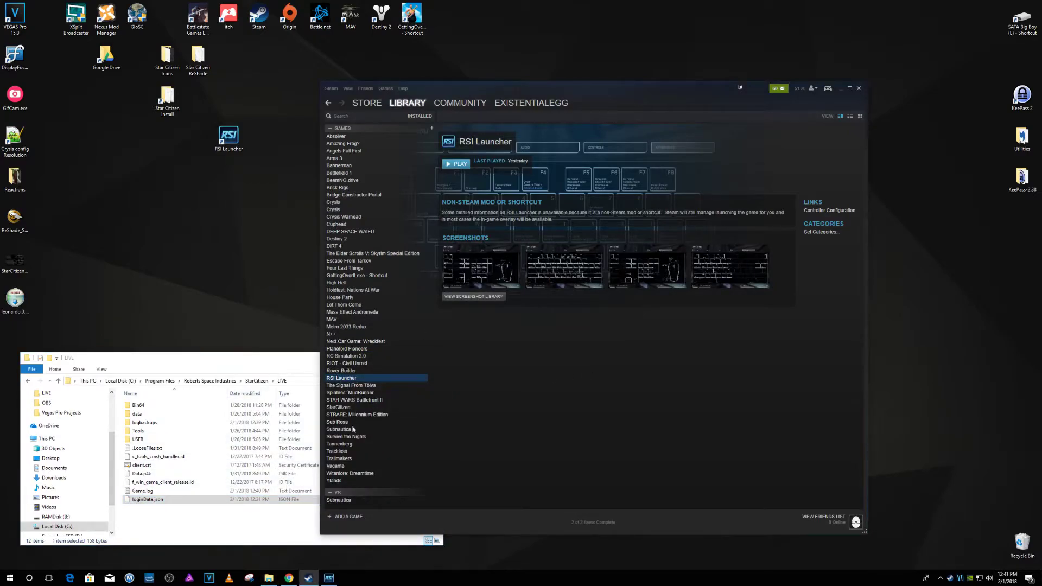
{"action": "left_click", "coordinate": [337, 407]}
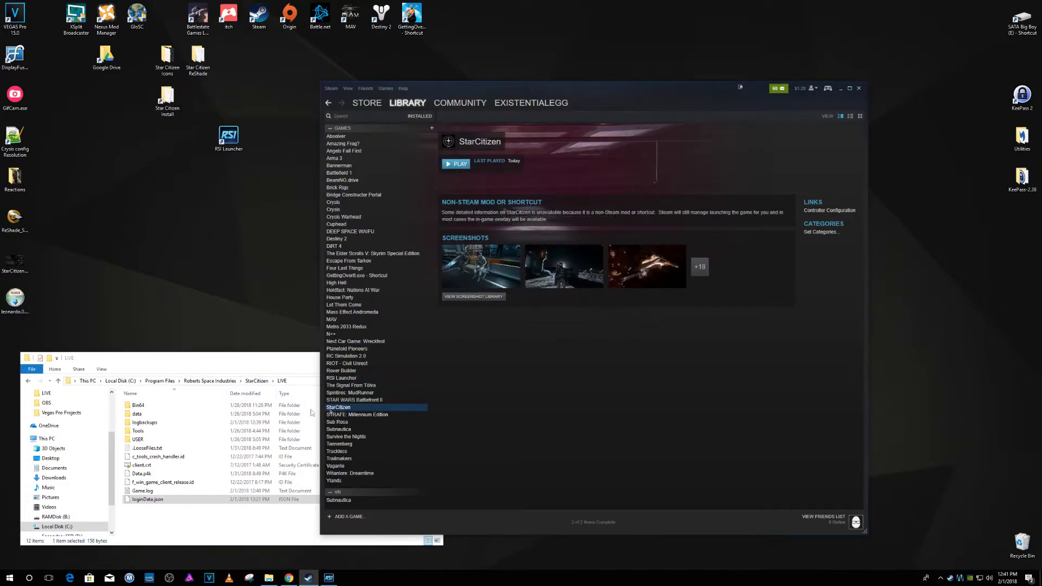
{"action": "double_click", "coordinate": [138, 407]}
{"action": "scroll", "coordinate": [146, 467], "scroll_direction": "down", "scroll_amount": 5}
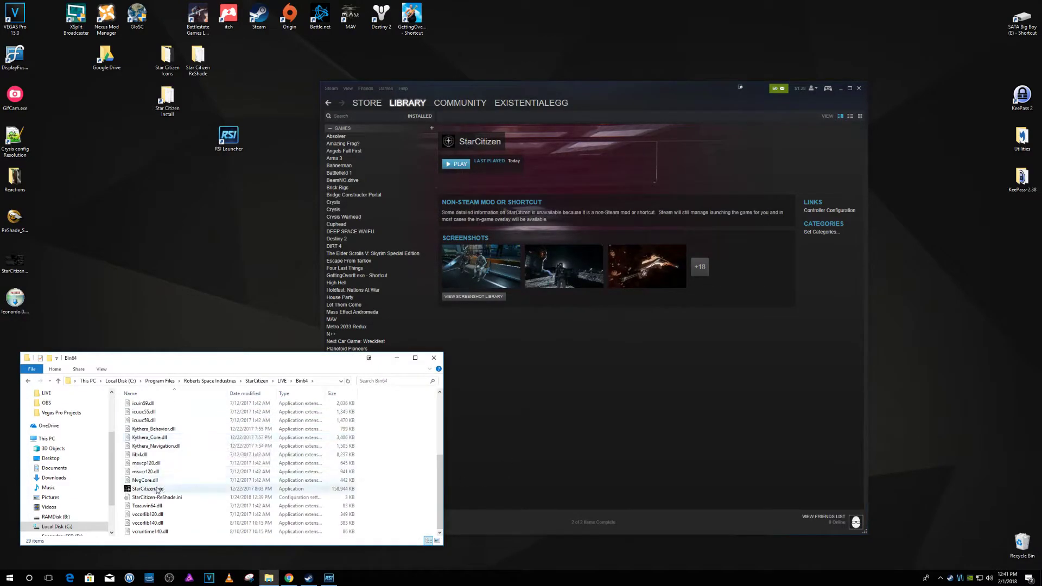
{"action": "left_click", "coordinate": [253, 381]}
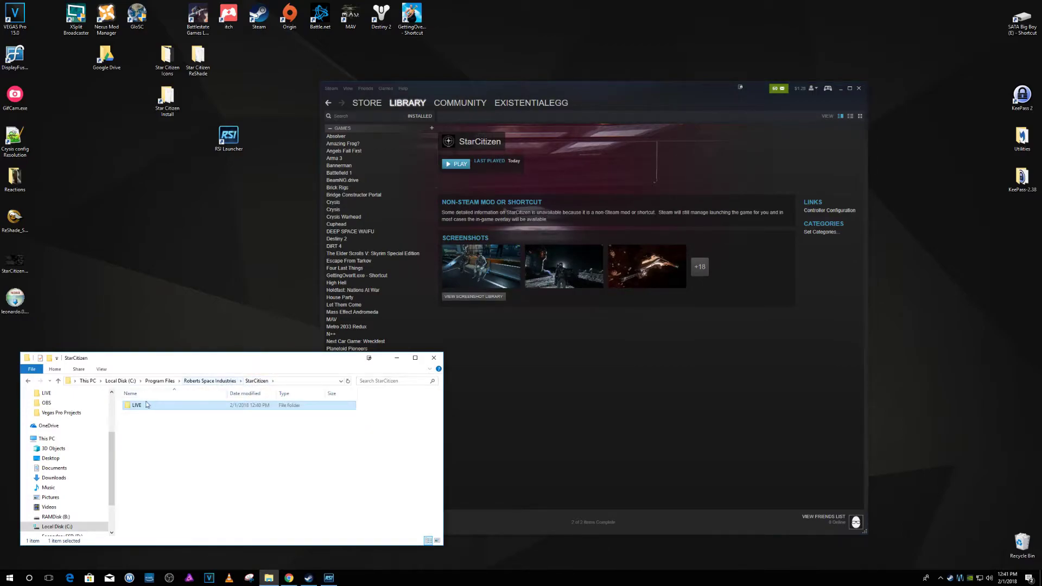
{"action": "double_click", "coordinate": [134, 407]}
Launch StarCitizen from the Steam library and view its controller configuration in the Steam overlay
{"action": "left_click", "coordinate": [553, 407]}
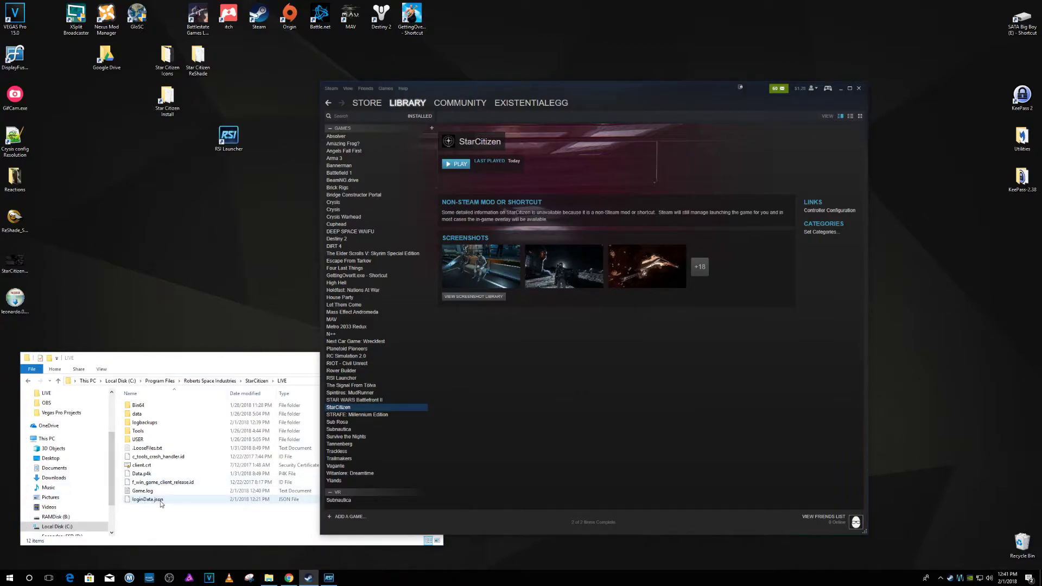
{"action": "left_click", "coordinate": [459, 166]}
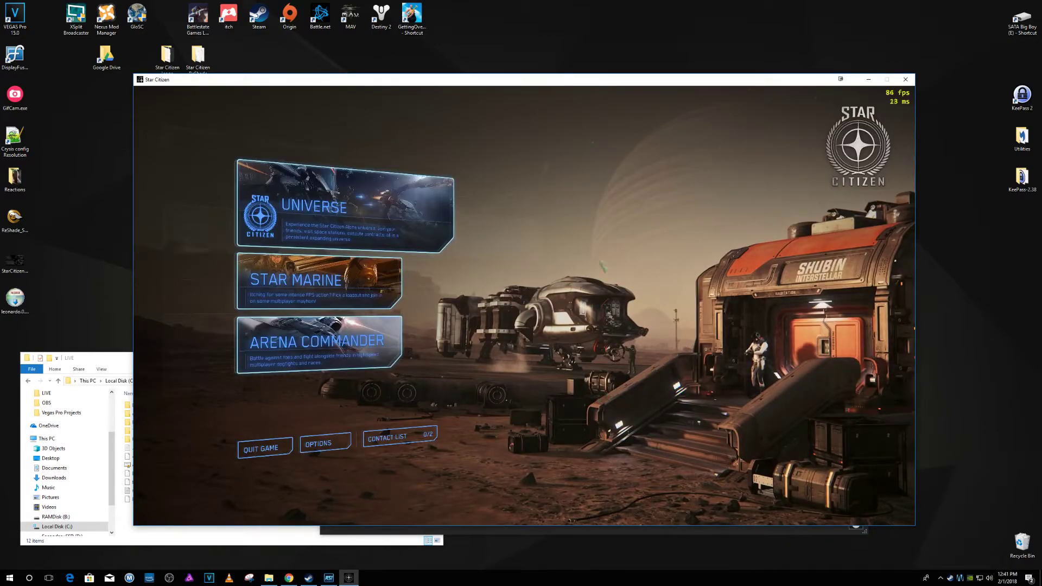
{"action": "key", "text": "shift+Tab"}
{"action": "key", "text": "Down"}
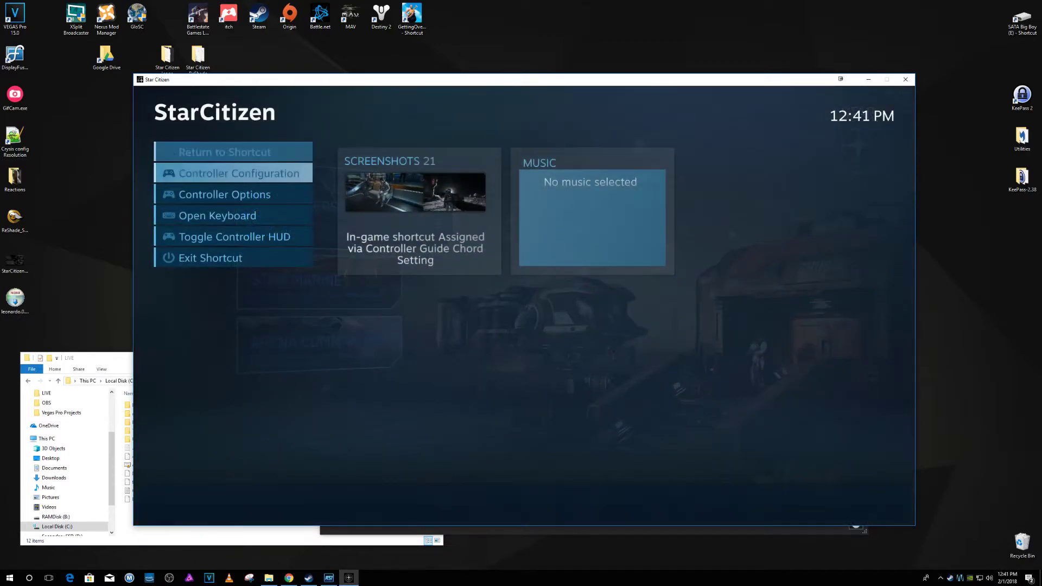
{"action": "key", "text": "Return"}
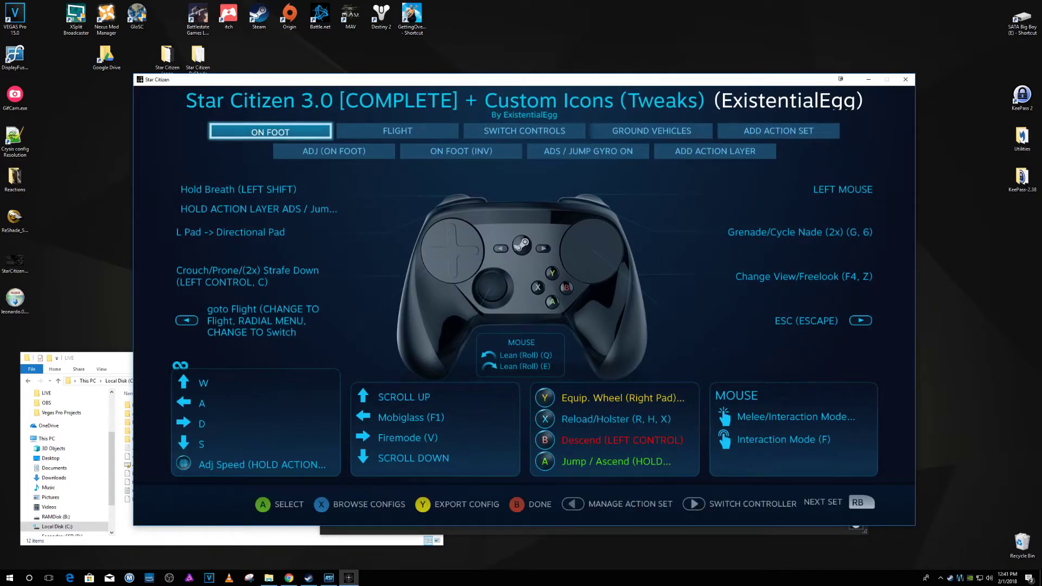
{"action": "key", "text": "Escape"}
{"action": "key", "text": "shift+Tab"}
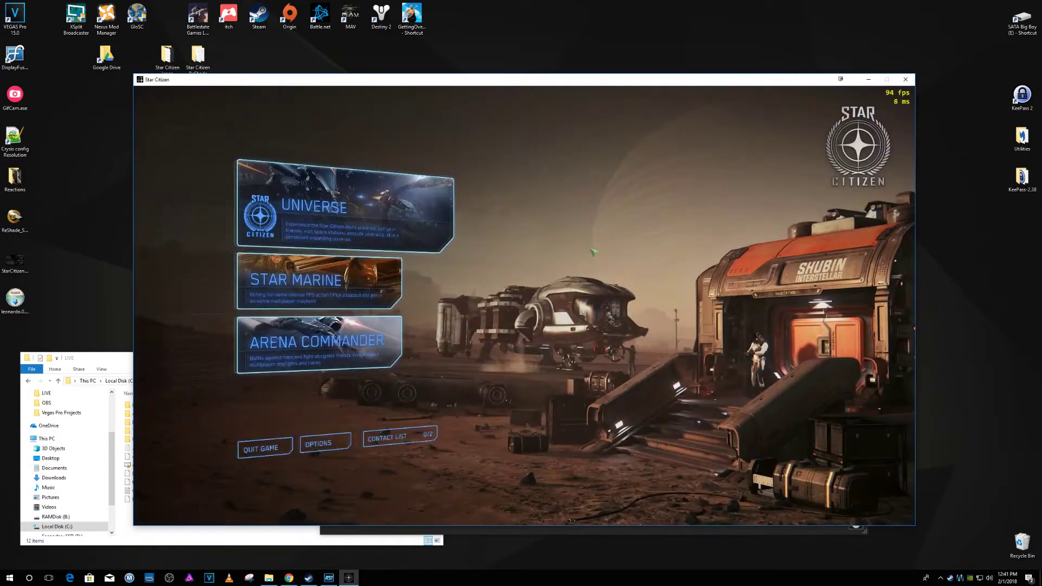
Bring up the custom radial menus over the game's main menu, highlighting Scan Mode and Accept Invite
{"action": "key", "text": "f"}
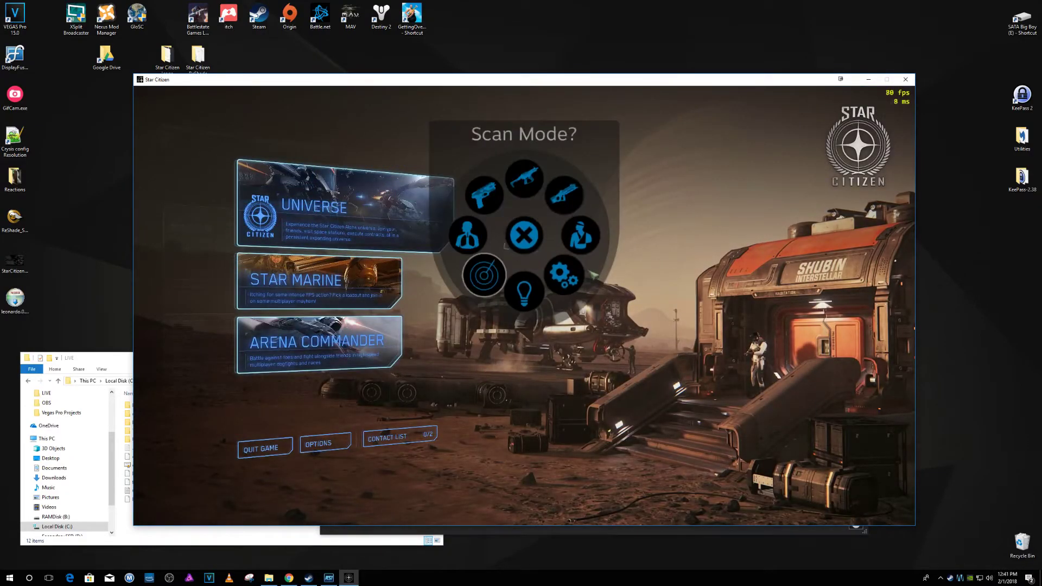
{"action": "key", "text": "Escape"}
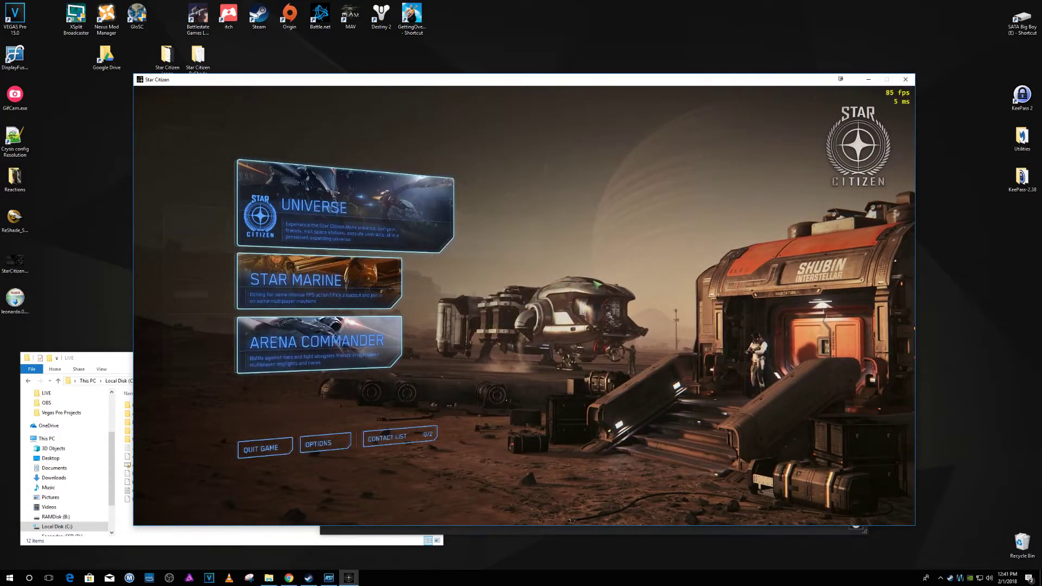
{"action": "key", "text": "f"}
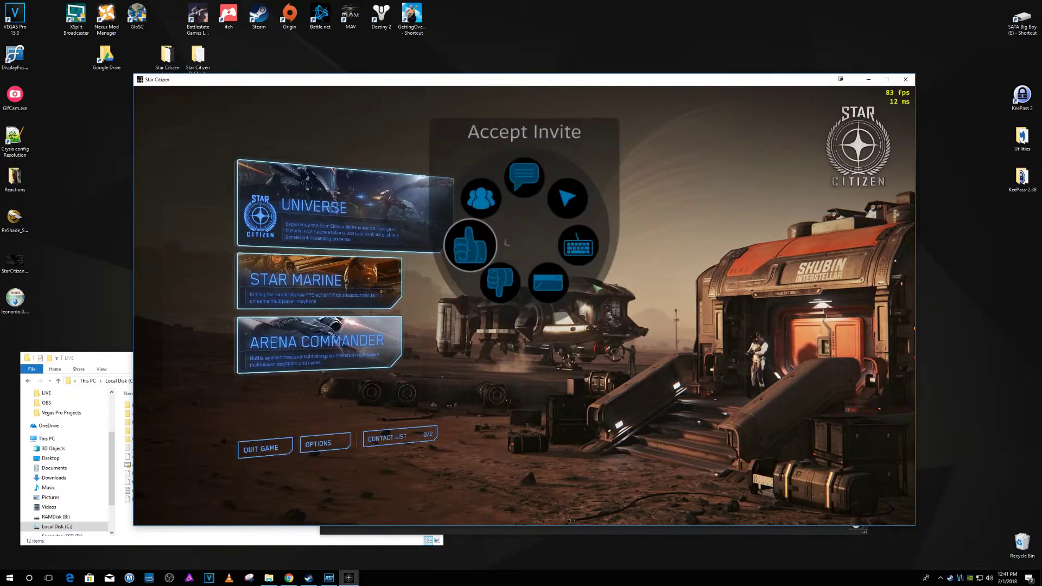
{"action": "key", "text": "Escape"}
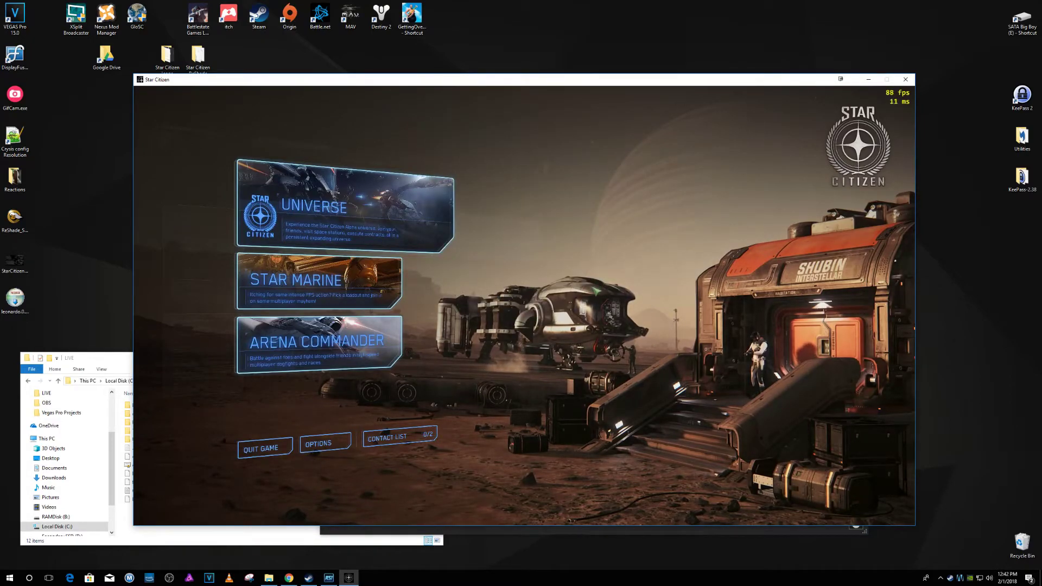
{"action": "key", "text": "f"}
Return to the Steam library and reread the YouTube comment's instructions for keeping loginData.json
{"action": "left_click", "coordinate": [741, 316]}
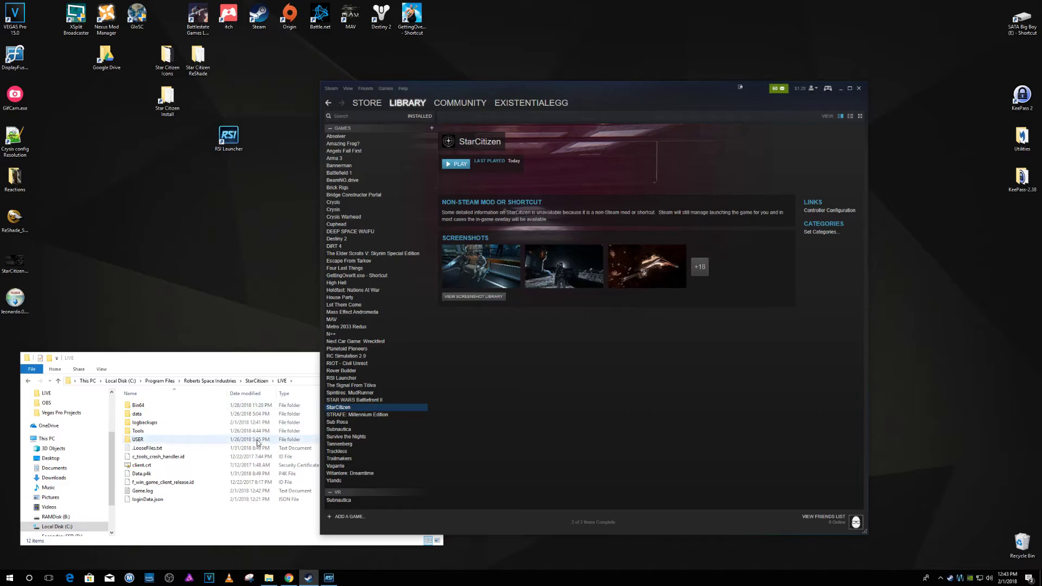
{"action": "left_click", "coordinate": [289, 577]}
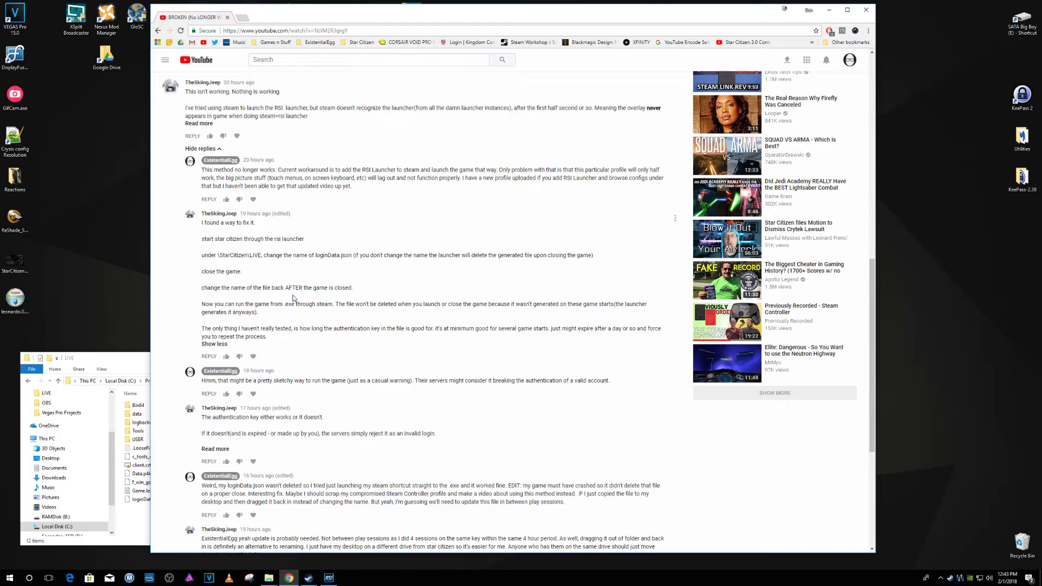
{"action": "left_click", "coordinate": [828, 10]}
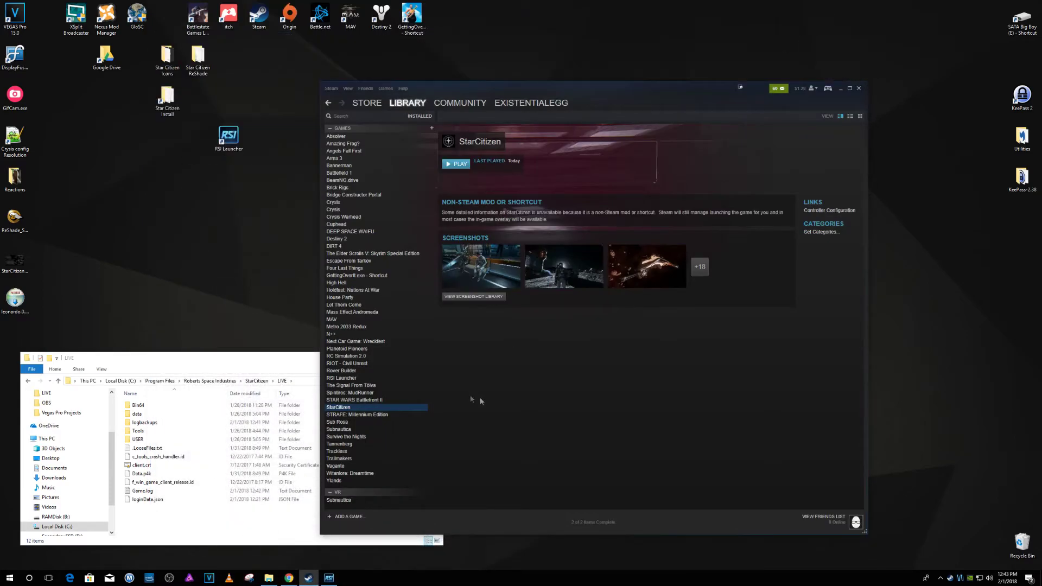